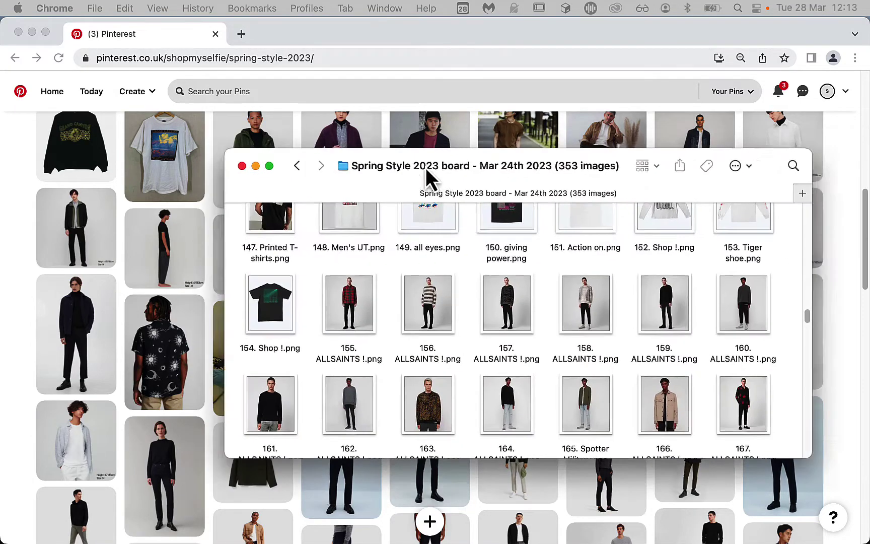
# Move the board folder window over the browser and open 110. Bershka.png.
pyautogui.moveTo(425, 168); pyautogui.dragTo(348, 174)
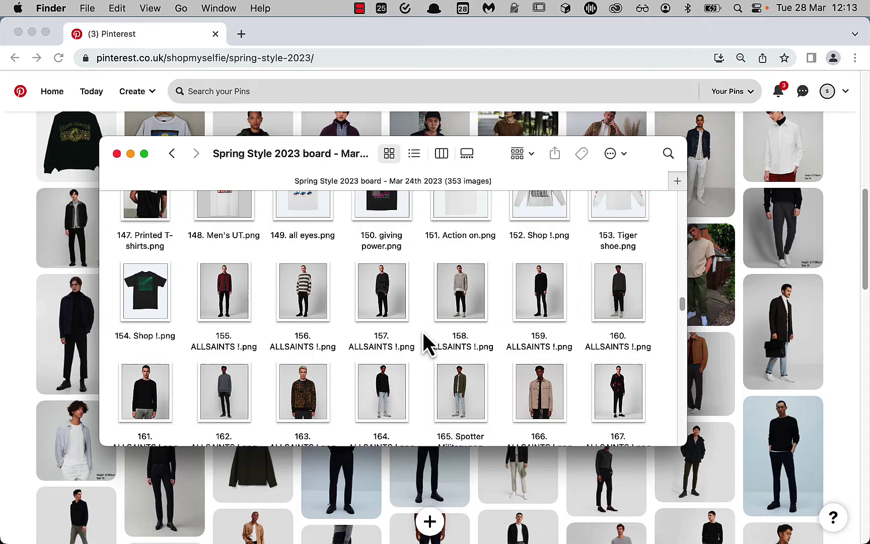
pyautogui.scroll(15, 423, 334)
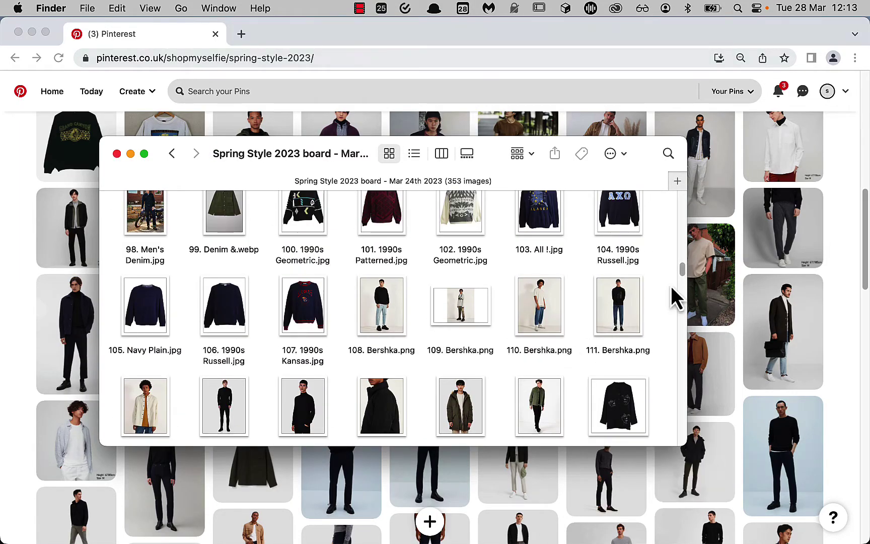
pyautogui.click(554, 320)
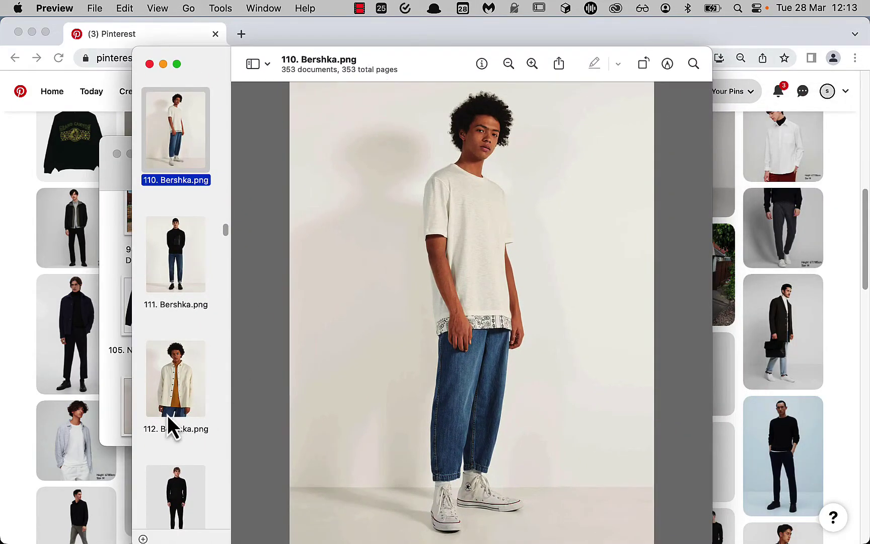
# Browse board images 112 and 115 in the Preview sidebar.
pyautogui.click(169, 417)
pyautogui.scroll(-5, 176, 455)
pyautogui.click(177, 455)
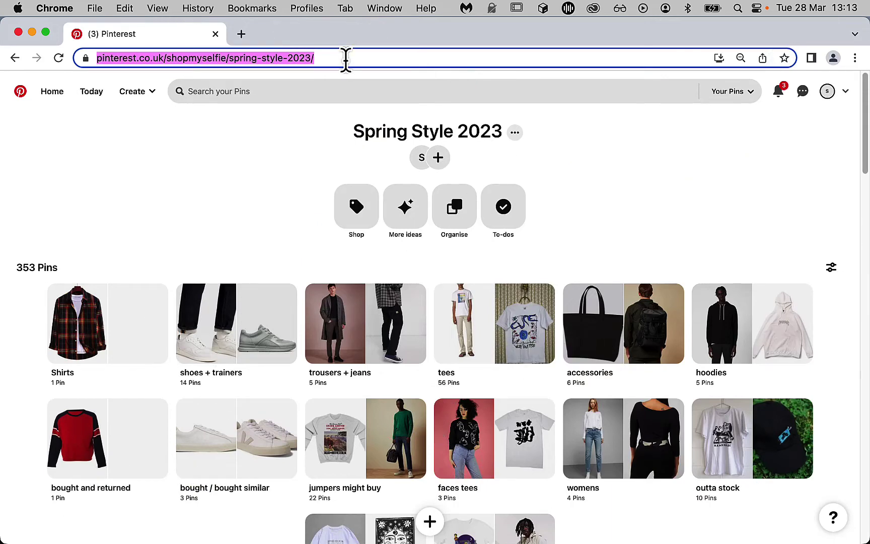
# Load pintoolbox.com, zoom out slightly, and go to its Chrome Web Store listing.
pyautogui.write('pin')
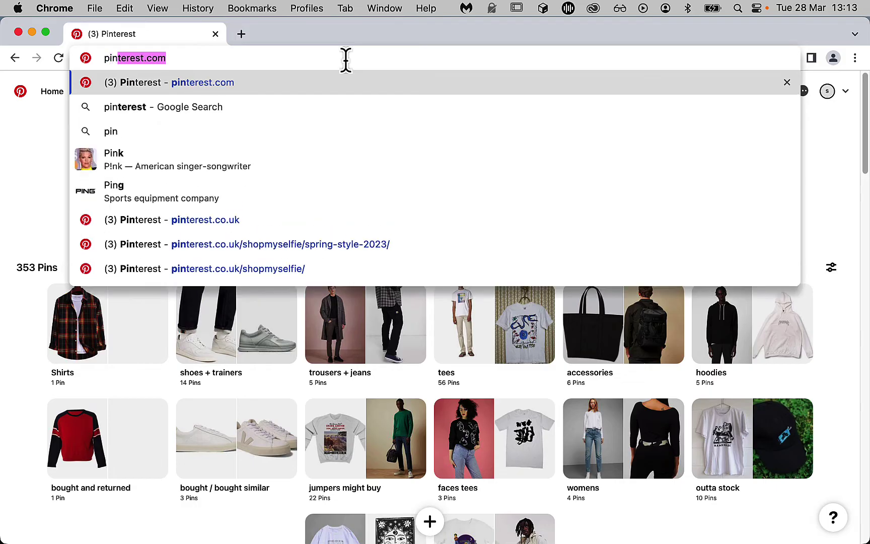
pyautogui.write('toolbox.co')
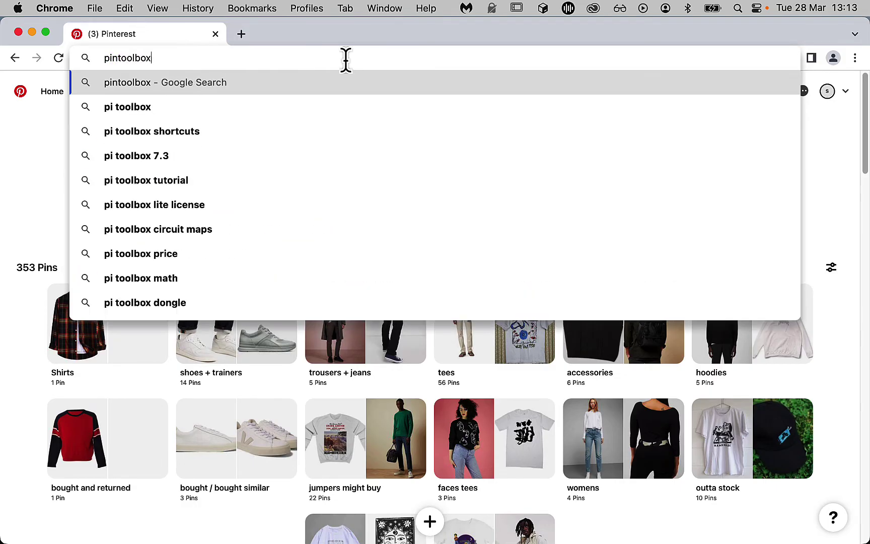
pyautogui.write('m')
pyautogui.press('Return')
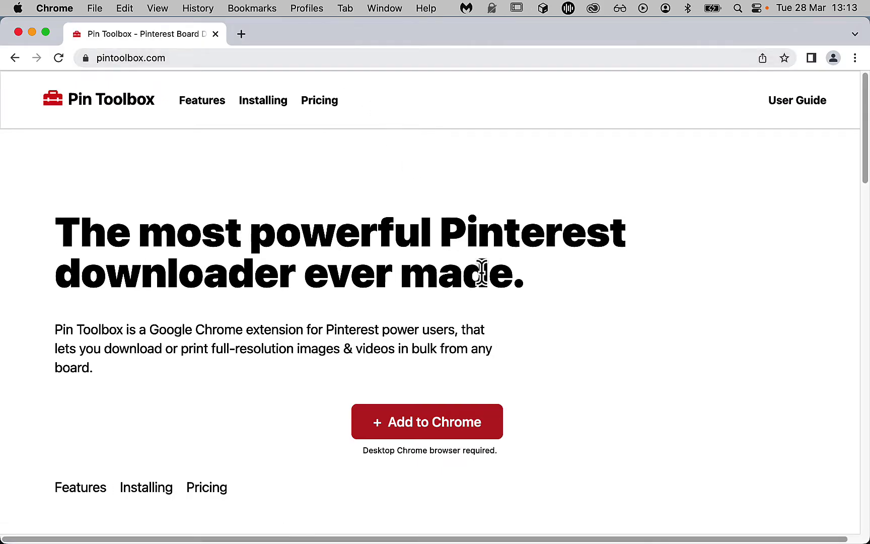
pyautogui.press('super+minus')
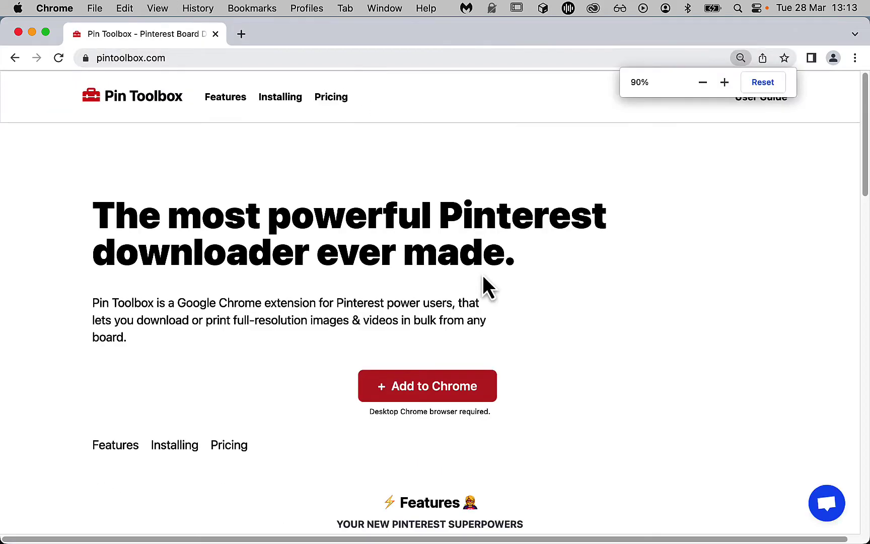
pyautogui.click(468, 387)
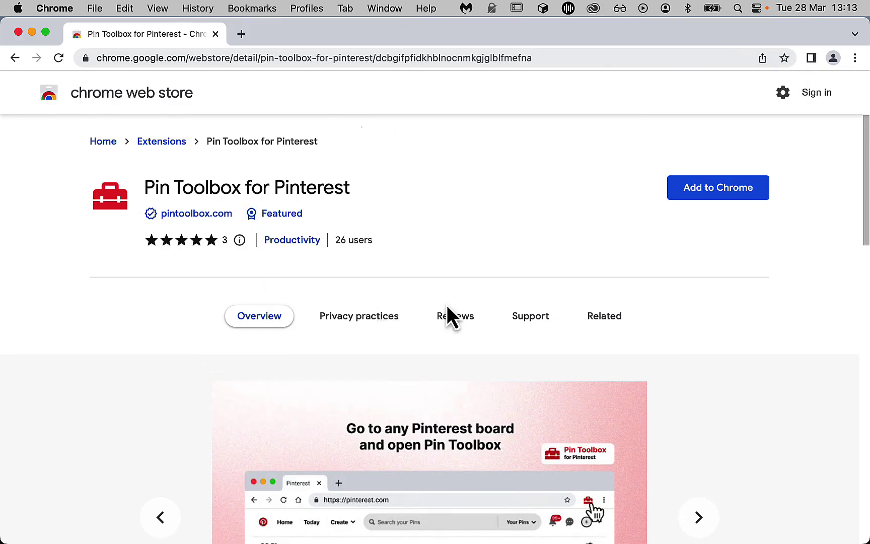
# Add Pin Toolbox for Pinterest to Chrome and dismiss the extension-added notice.
pyautogui.click(739, 198)
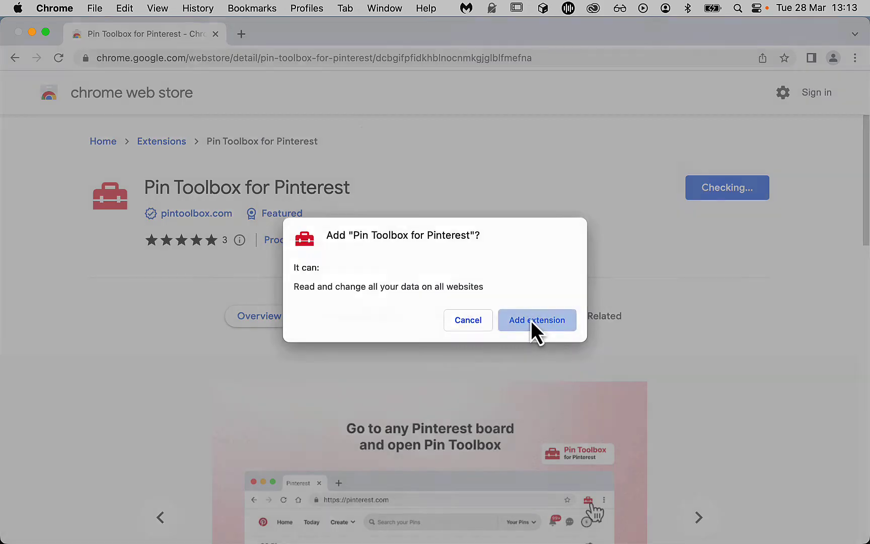
pyautogui.click(532, 322)
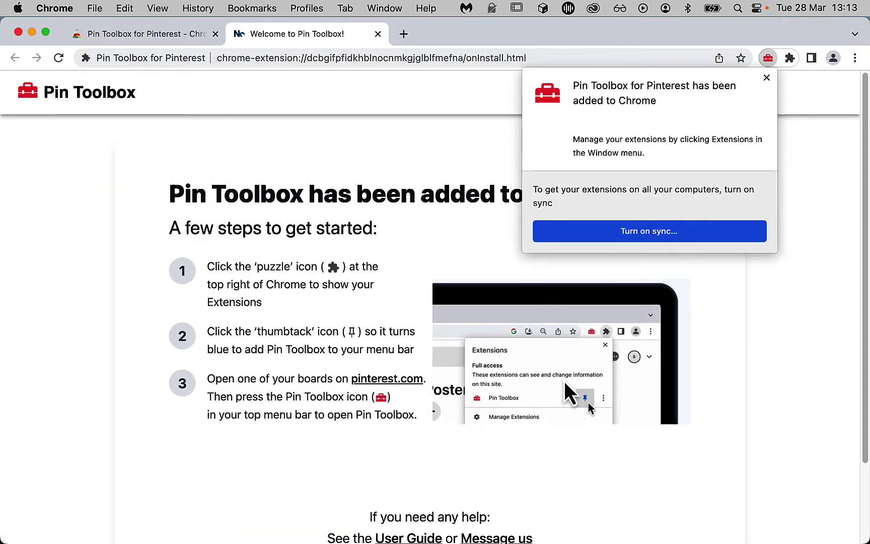
pyautogui.click(767, 78)
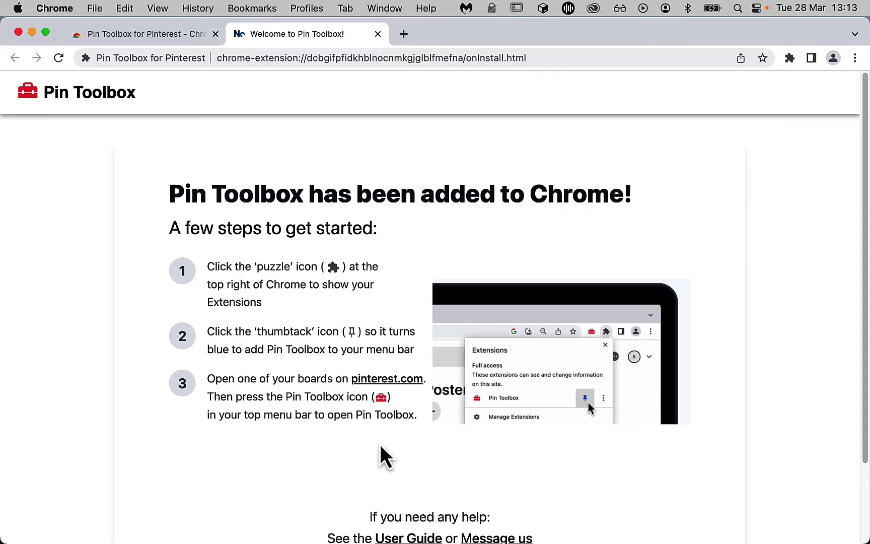
# Pin Pin Toolbox to the browser toolbar from the Extensions menu.
pyautogui.click(788, 59)
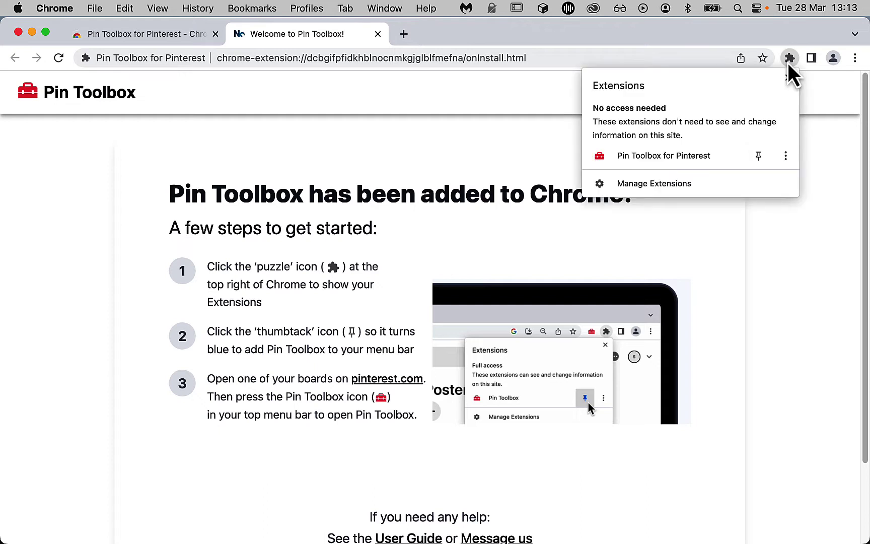
pyautogui.click(766, 167)
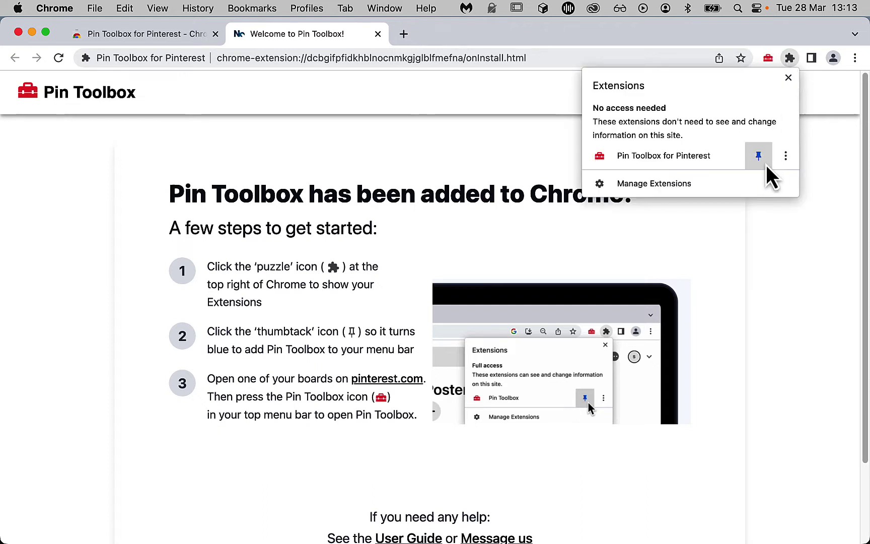
pyautogui.click(773, 263)
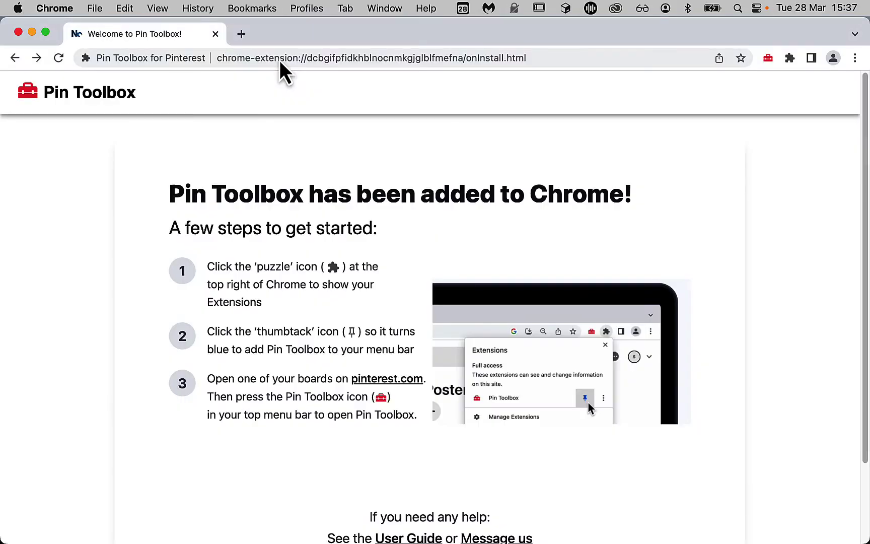
# Go to Pinterest and open your profile's saved boards.
pyautogui.click(280, 60)
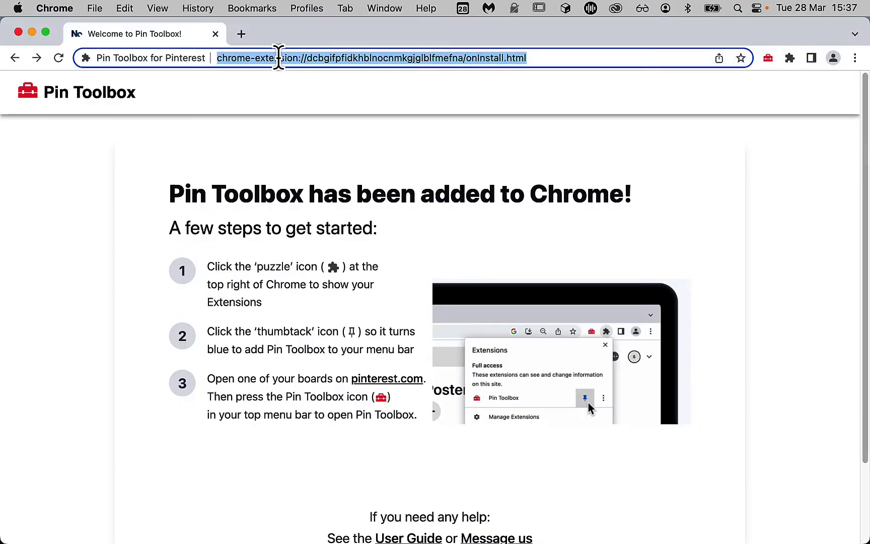
pyautogui.write('pin')
pyautogui.press('Return')
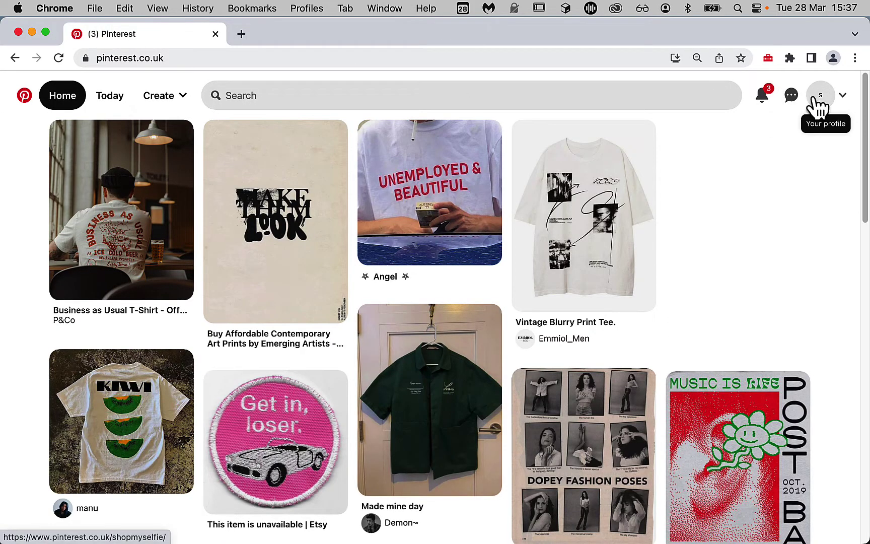
pyautogui.click(811, 98)
pyautogui.scroll(-6, 665, 252)
pyautogui.scroll(-3, 356, 398)
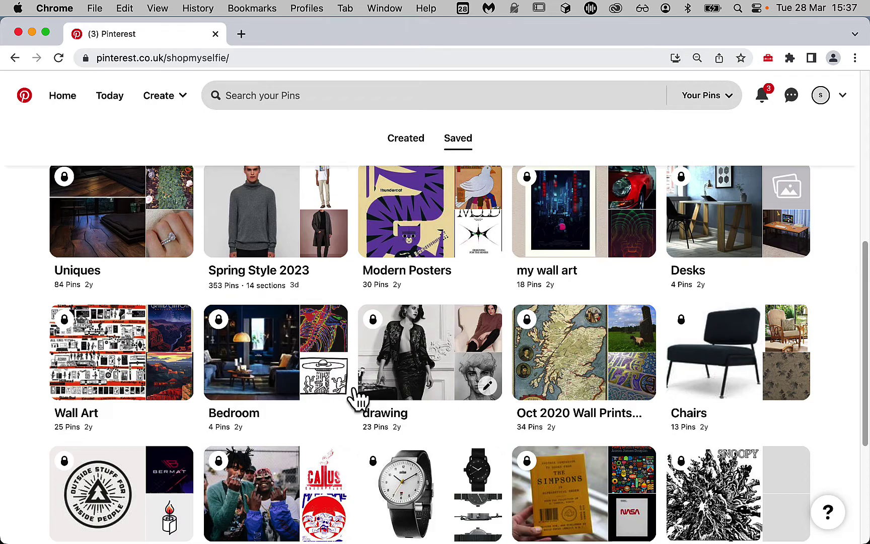
pyautogui.scroll(3, 307, 359)
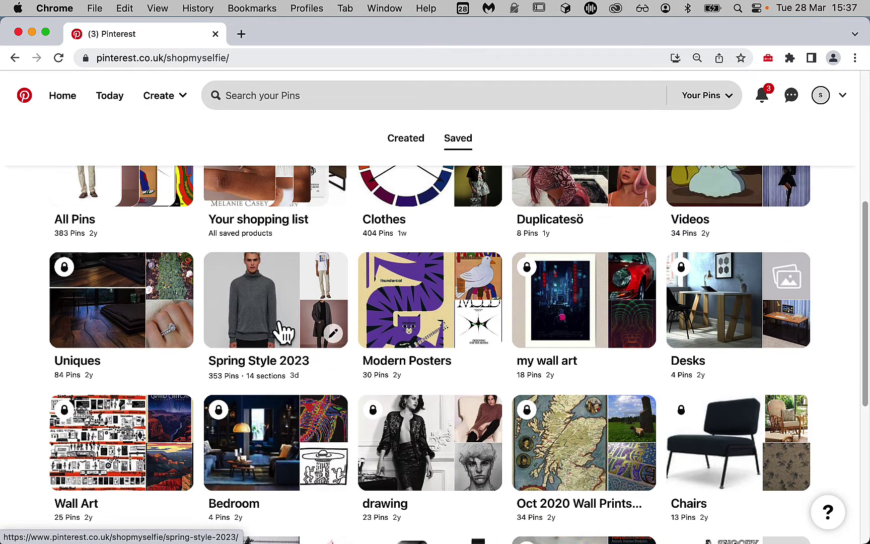
# Open the Spring Style 2023 board and check its 353 Pins count.
pyautogui.click(281, 332)
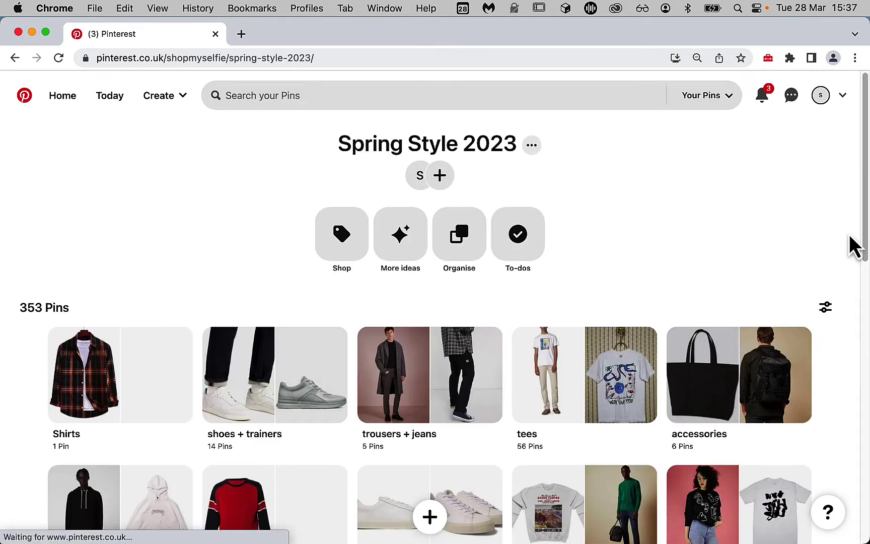
pyautogui.scroll(-2, 770, 282)
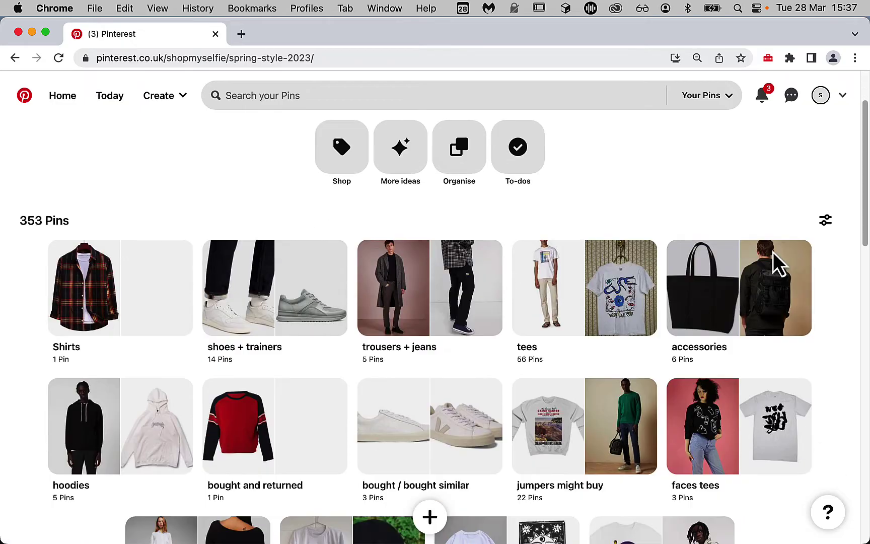
pyautogui.scroll(-5, 563, 367)
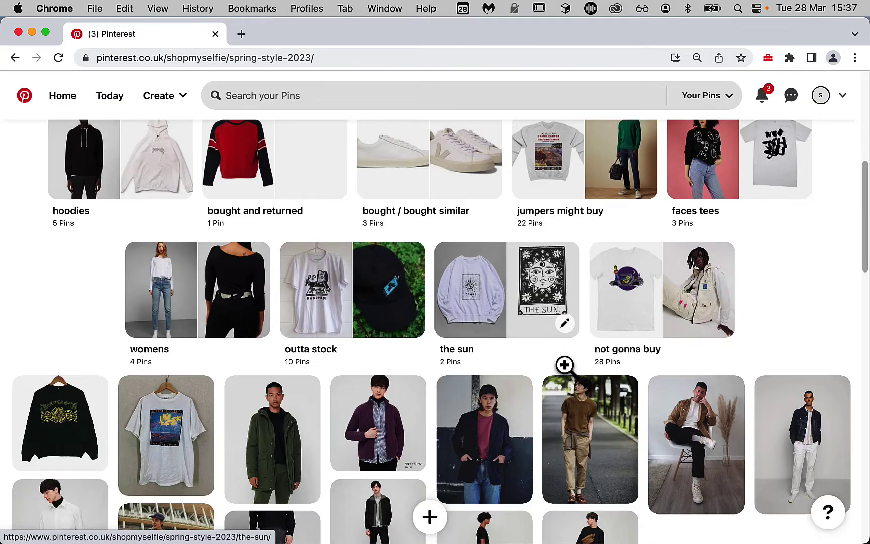
pyautogui.scroll(7, 325, 437)
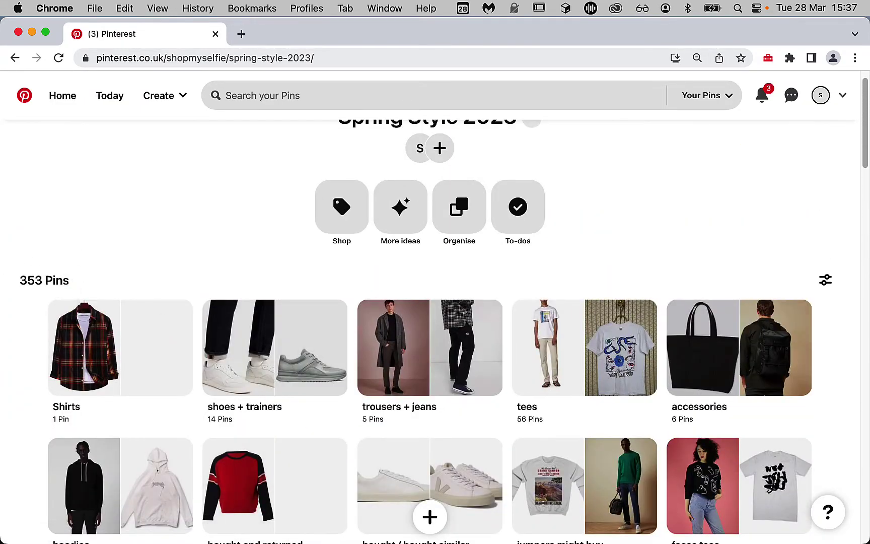
pyautogui.moveTo(71, 280); pyautogui.dragTo(23, 278)
pyautogui.click(151, 272)
# Launch Pin Toolbox on the Spring Style 2023 board and extract its images.
pyautogui.click(790, 58)
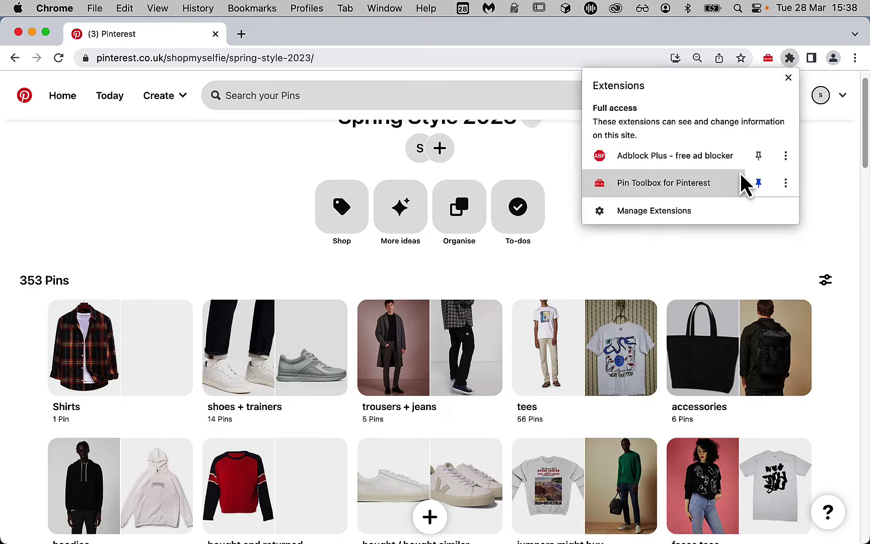
pyautogui.click(768, 60)
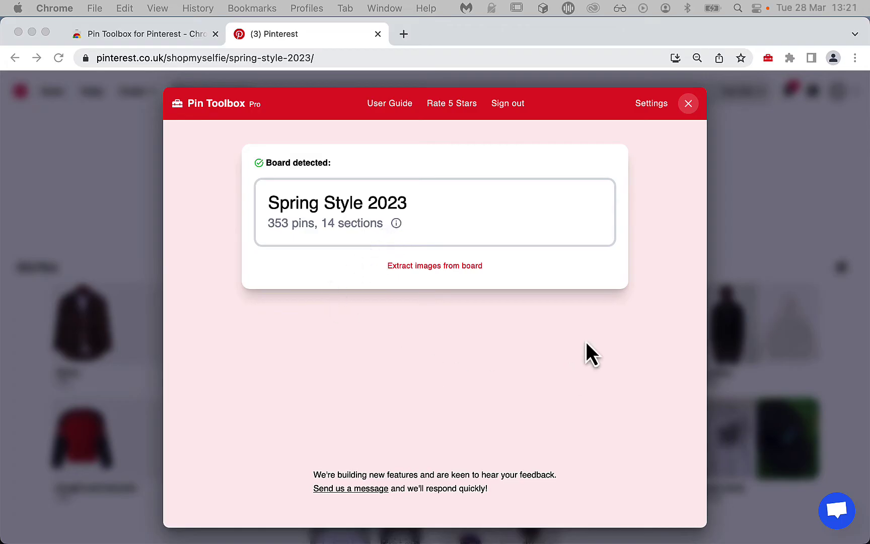
pyautogui.click(260, 108)
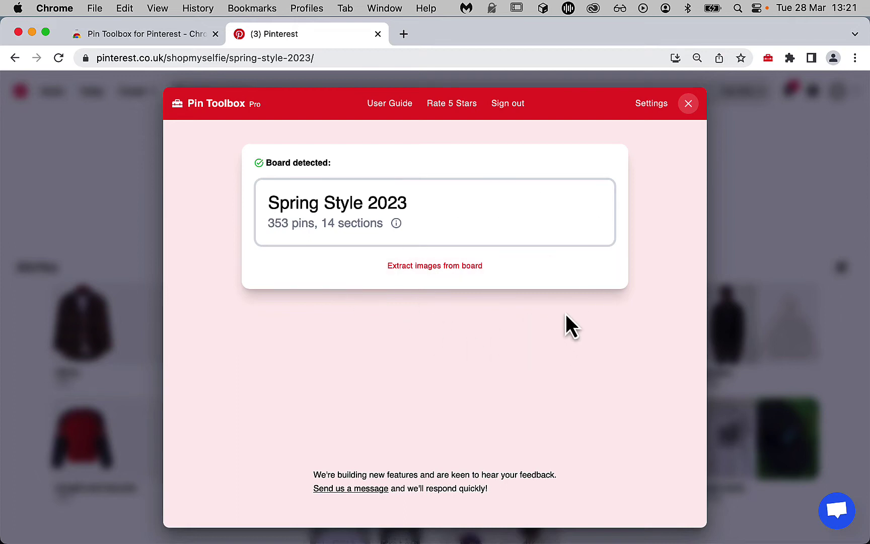
pyautogui.click(542, 268)
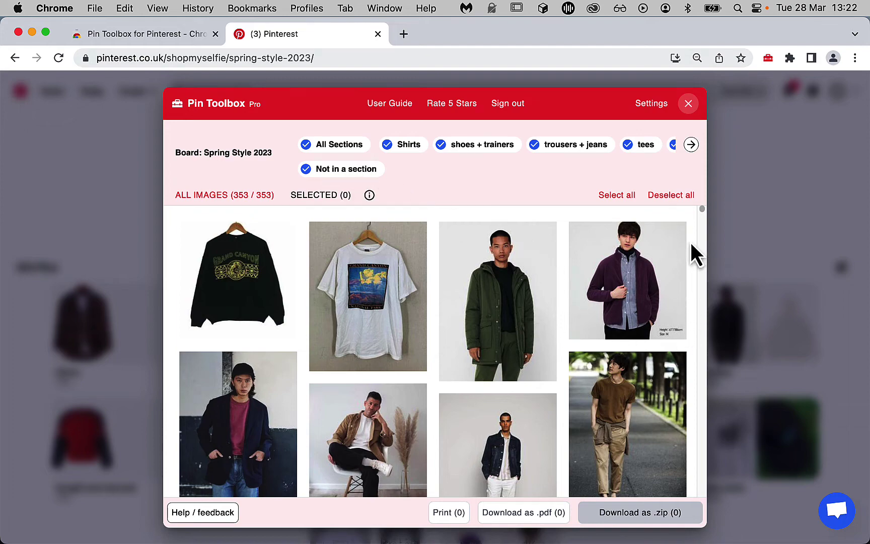
pyautogui.scroll(-5, 666, 302)
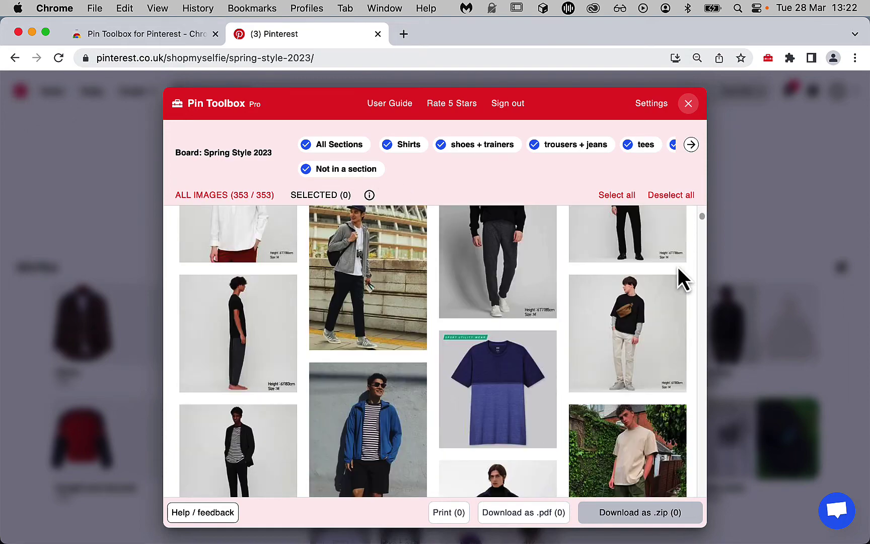
pyautogui.scroll(-15, 677, 275)
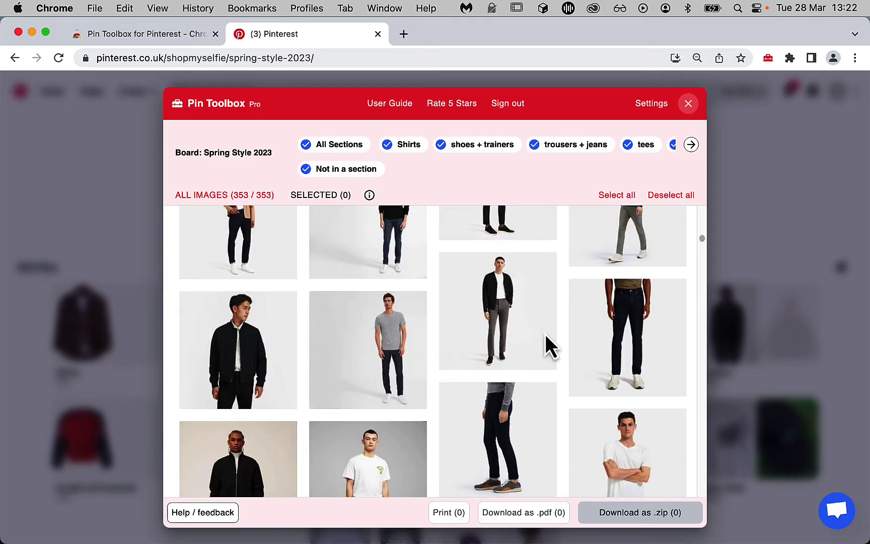
pyautogui.click(538, 335)
pyautogui.click(420, 380)
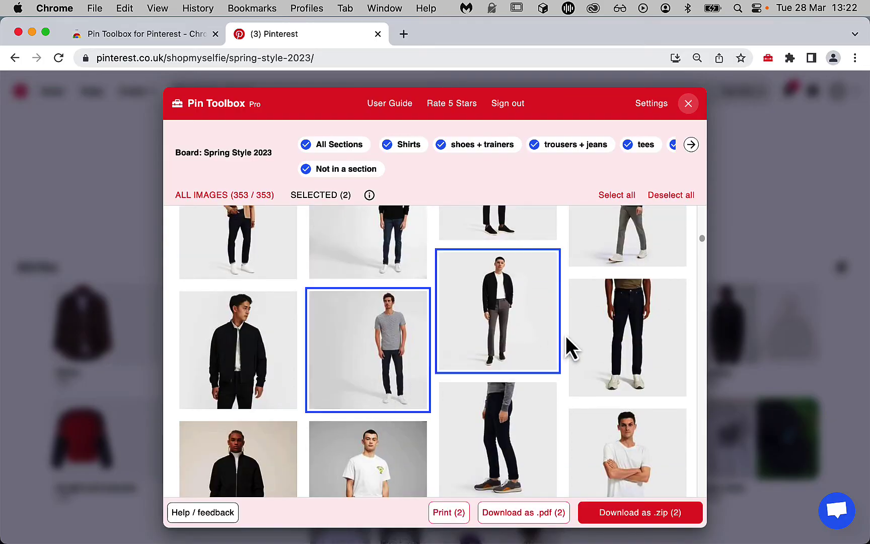
pyautogui.click(598, 331)
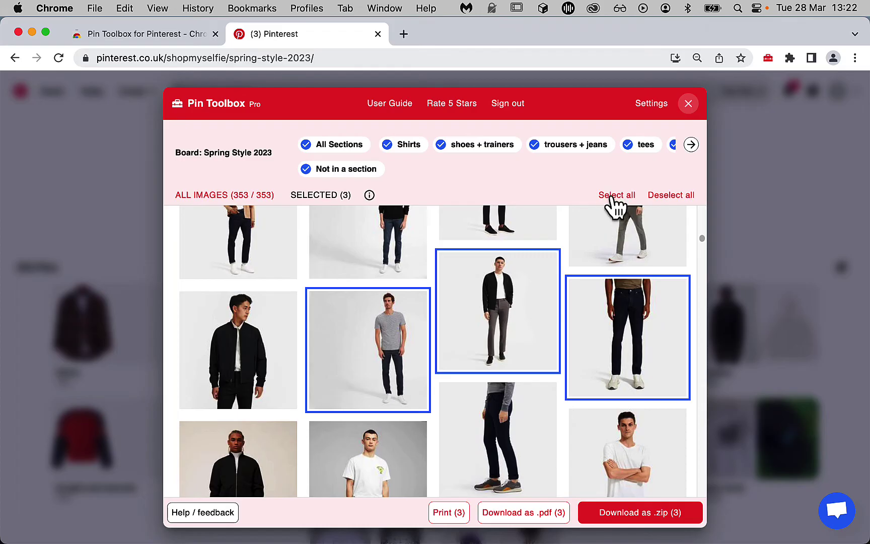
pyautogui.click(671, 196)
pyautogui.click(335, 170)
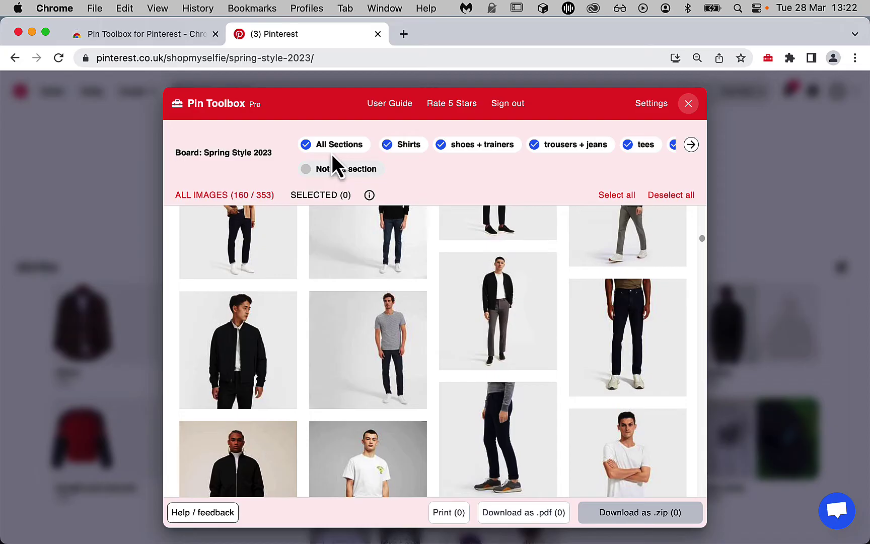
pyautogui.click(358, 146)
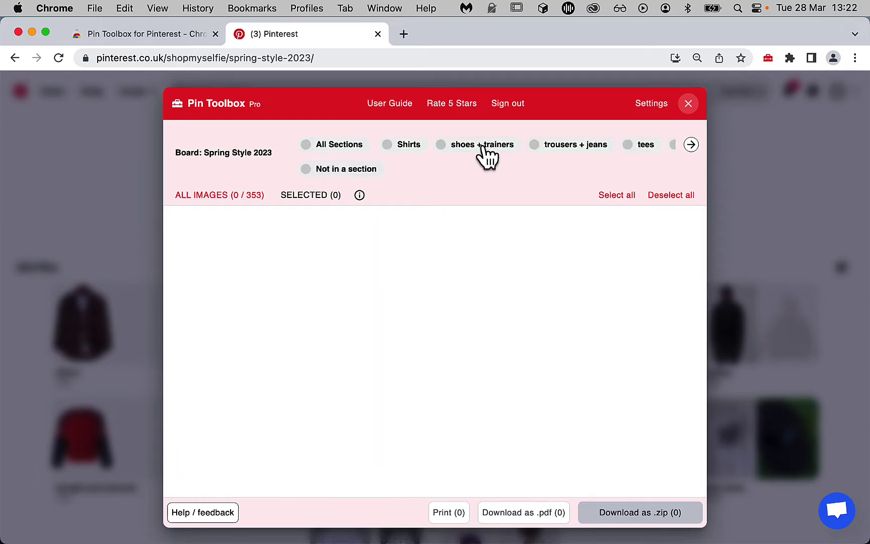
pyautogui.click(482, 146)
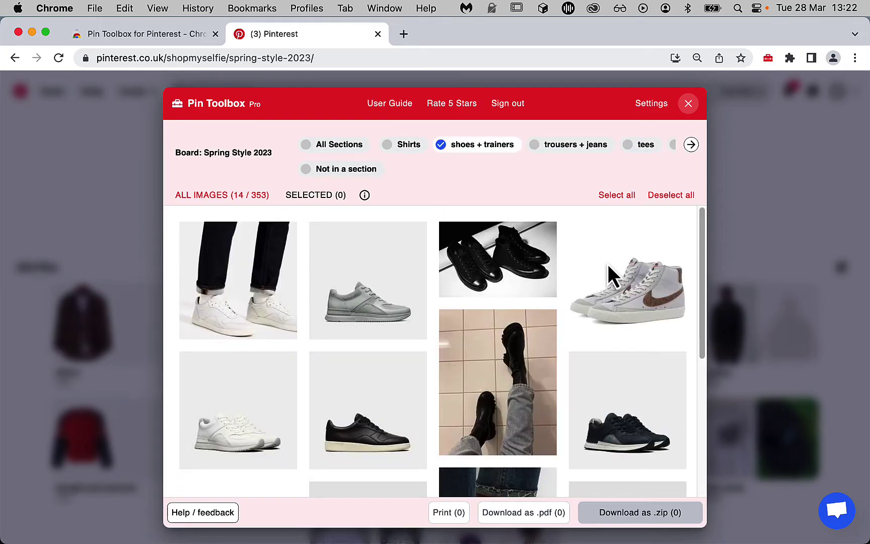
pyautogui.click(618, 196)
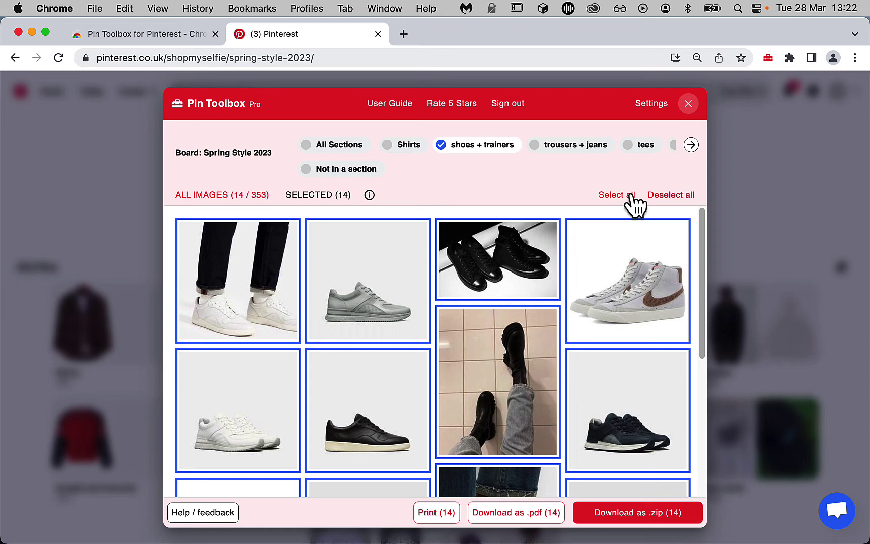
pyautogui.click(340, 146)
pyautogui.click(355, 172)
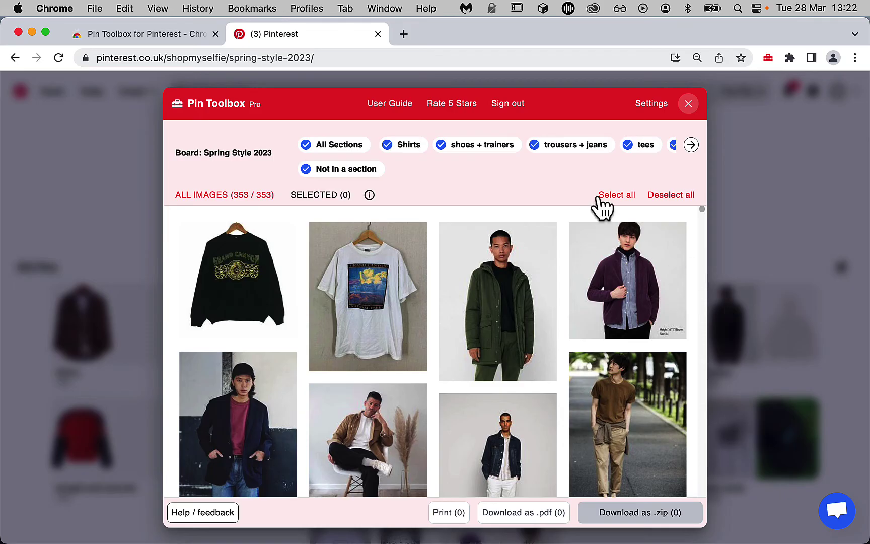
# Select all 353 images, download them as a zip, and open the archive.
pyautogui.click(606, 198)
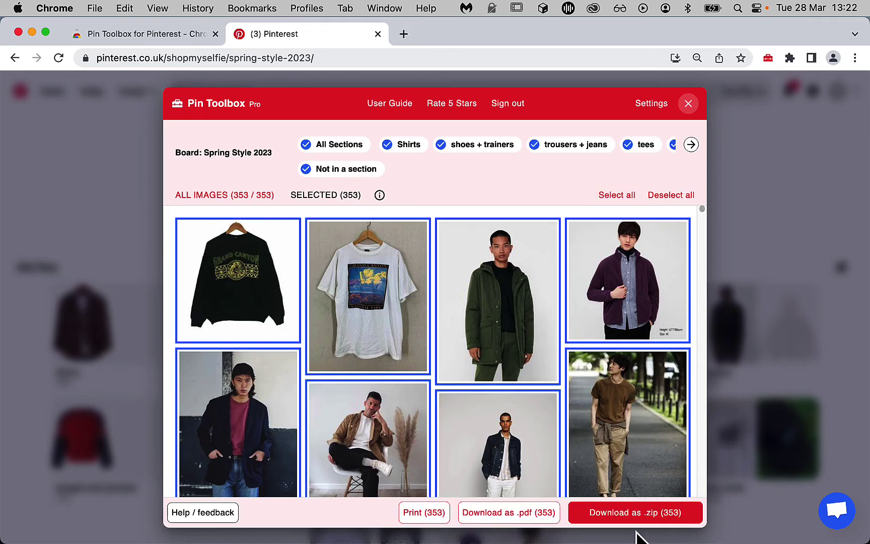
pyautogui.click(636, 516)
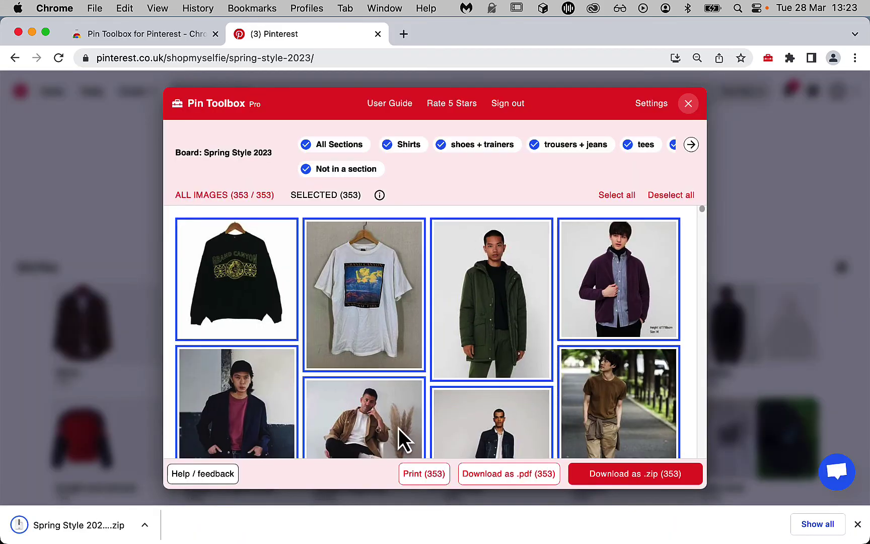
pyautogui.click(95, 525)
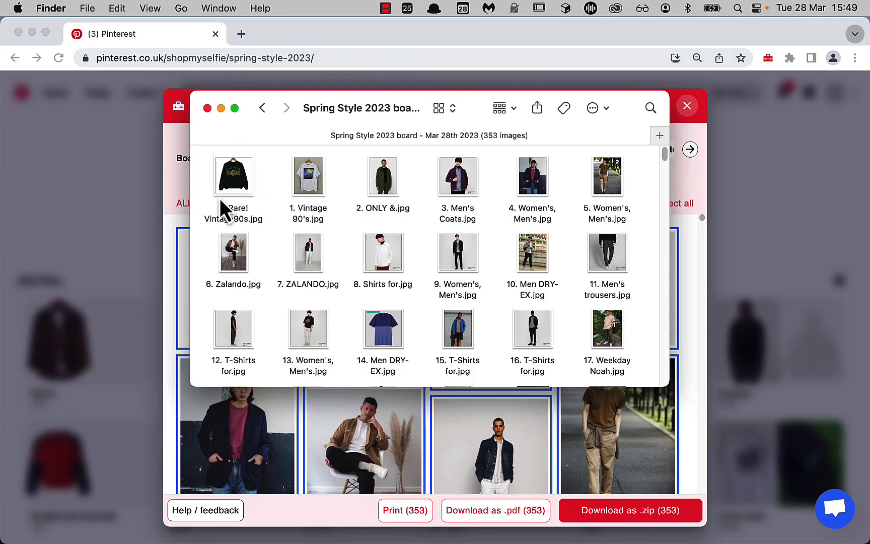
pyautogui.moveTo(207, 182); pyautogui.dragTo(633, 354)
pyautogui.click(641, 336)
pyautogui.scroll(-10, 641, 336)
pyautogui.scroll(-20, 642, 338)
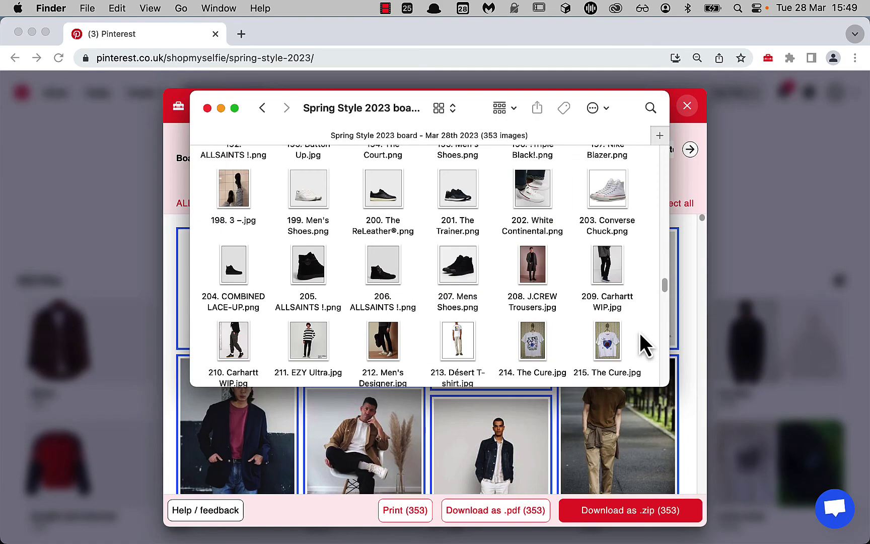
pyautogui.scroll(-15, 642, 345)
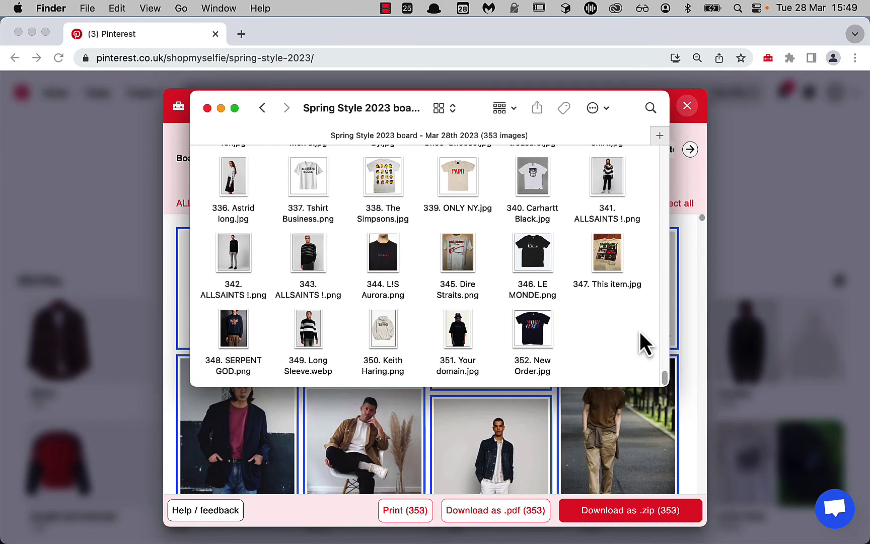